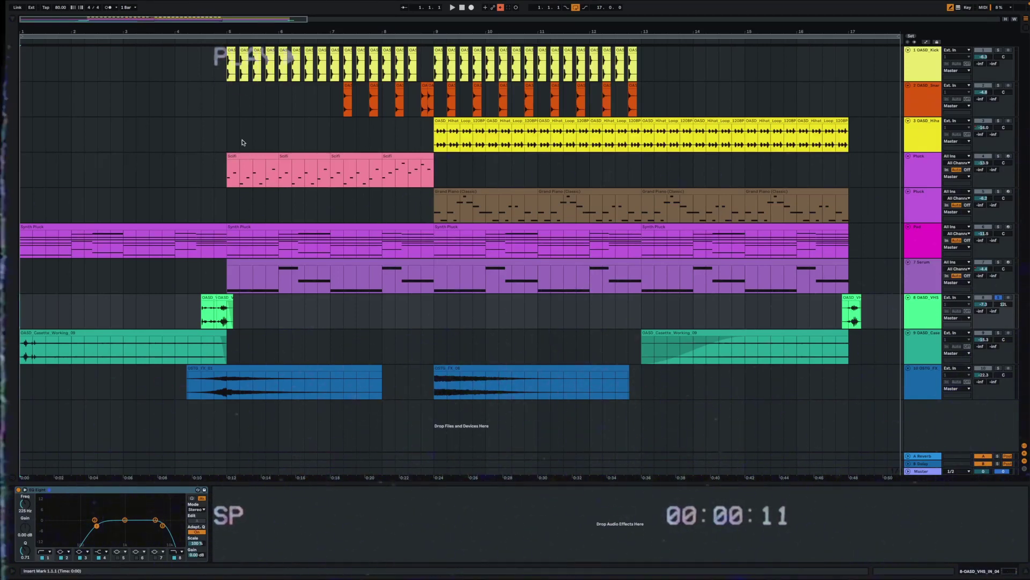
Set the insert marker at bar 5, open Serum on the first Pluck track and reposition its window over the arrangement.
click(242, 142)
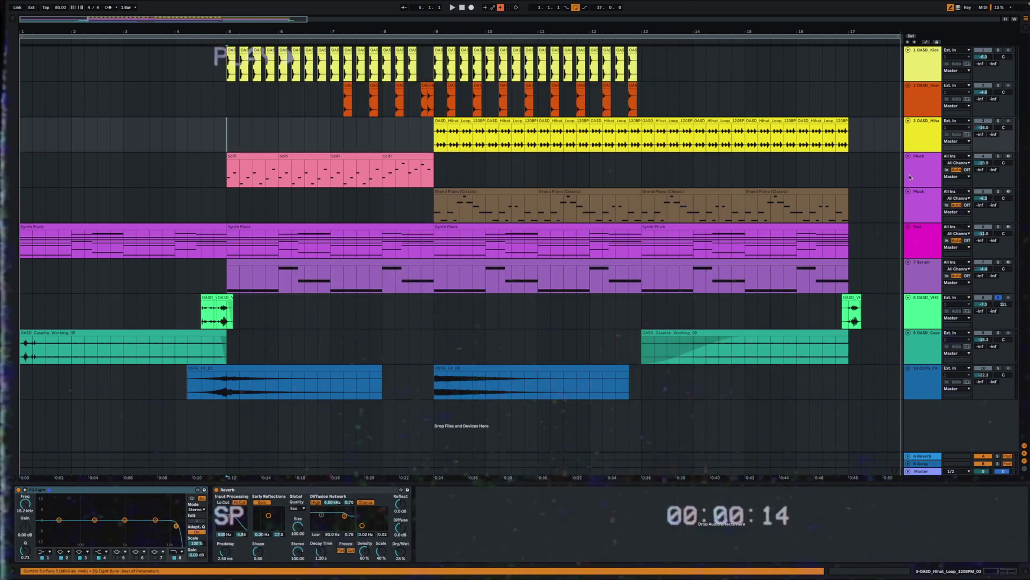
click(922, 180)
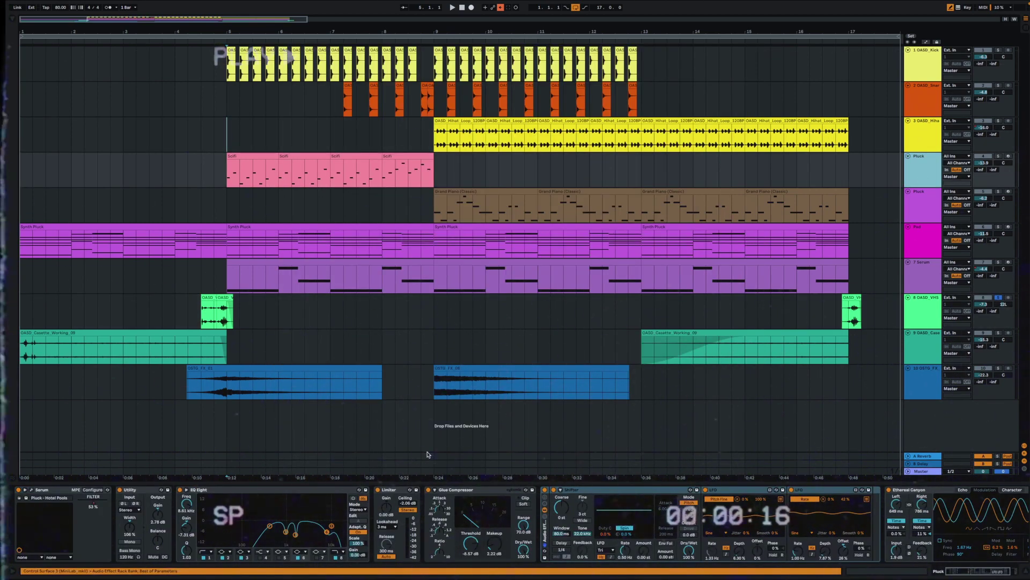
click(32, 490)
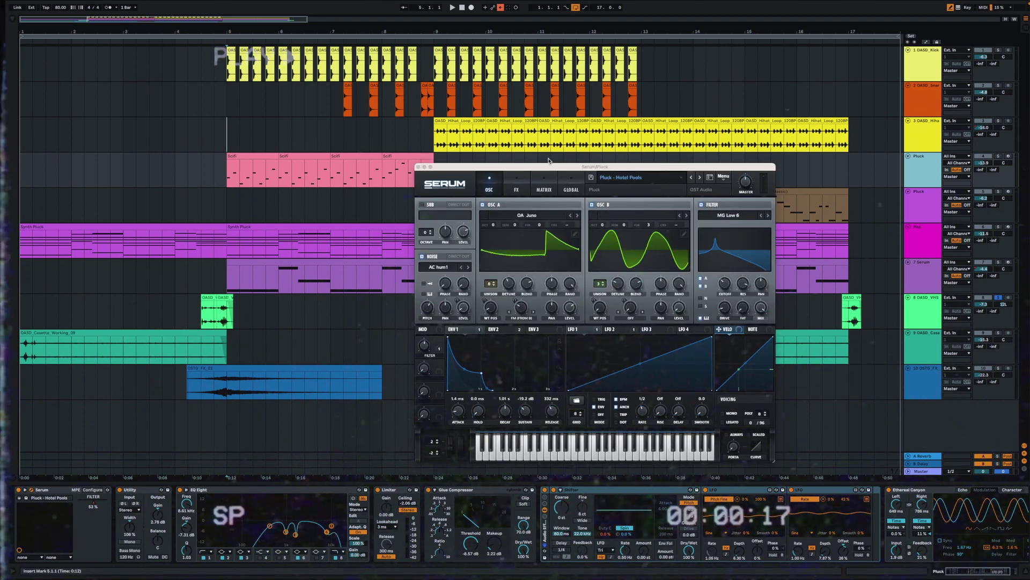
drag(555, 180, 507, 163)
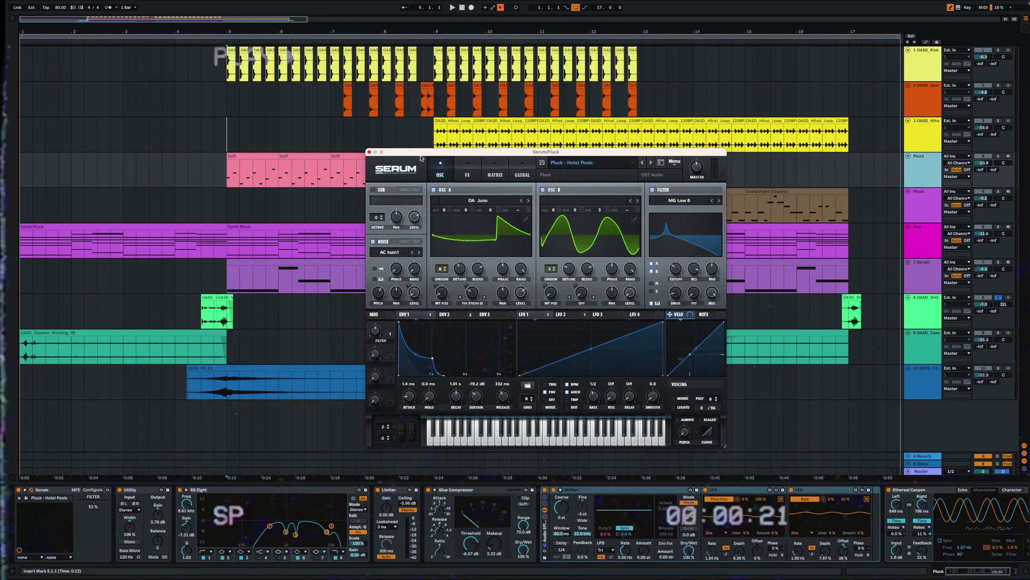
drag(421, 158, 415, 145)
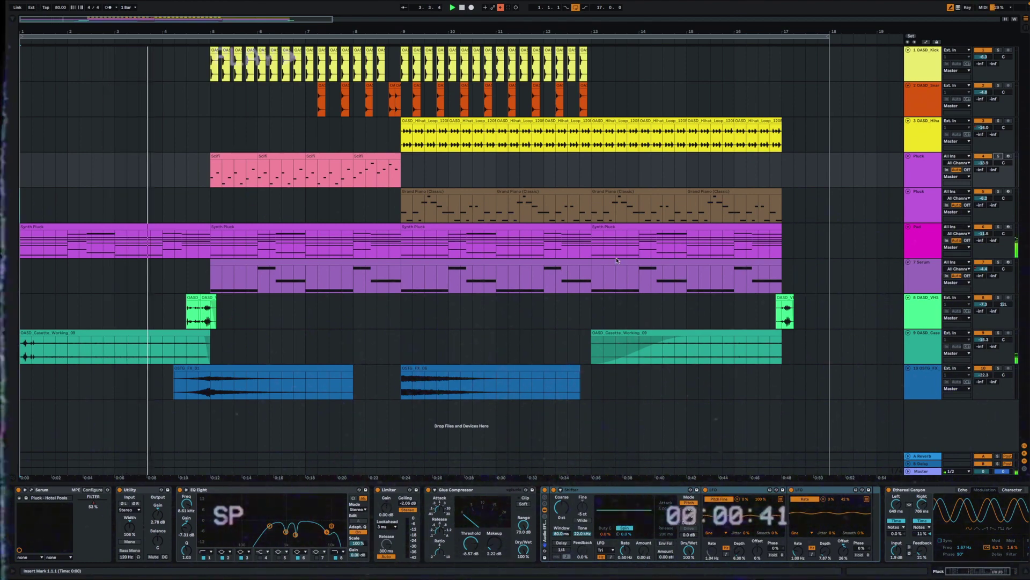
Show the automation lanes, pick EQ Eight for the second Pluck track's lane, and hide the lanes again.
key(a)
click(923, 225)
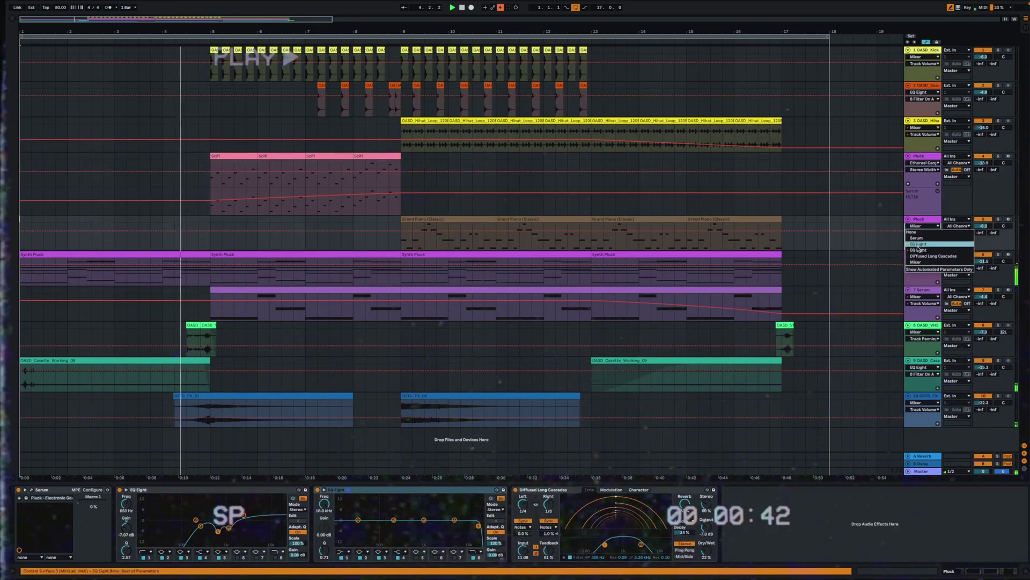
click(919, 250)
key(a)
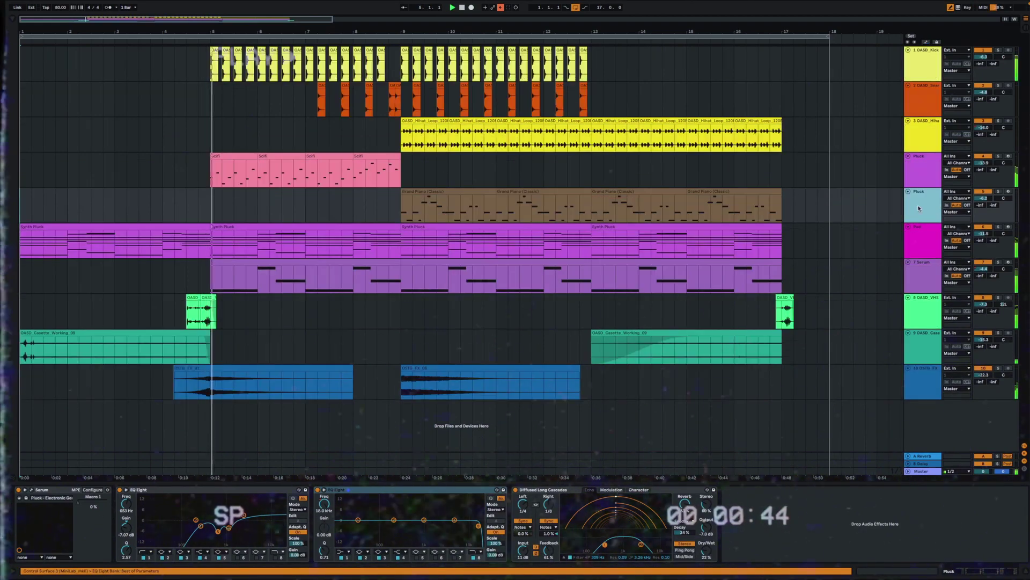
Review the full device chains of the Pad track and the first Pluck track during playback.
click(926, 228)
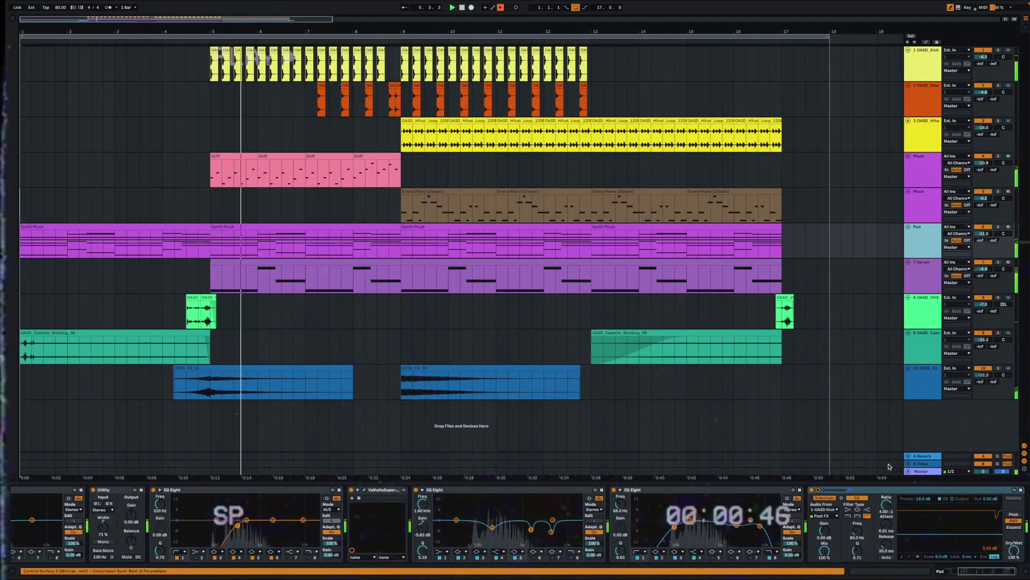
drag(983, 575, 961, 571)
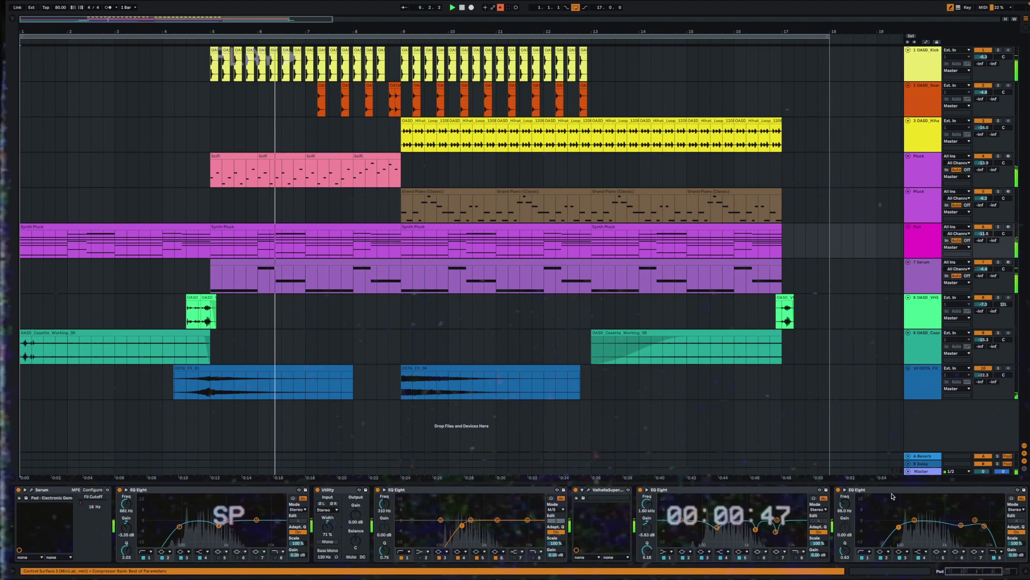
click(916, 168)
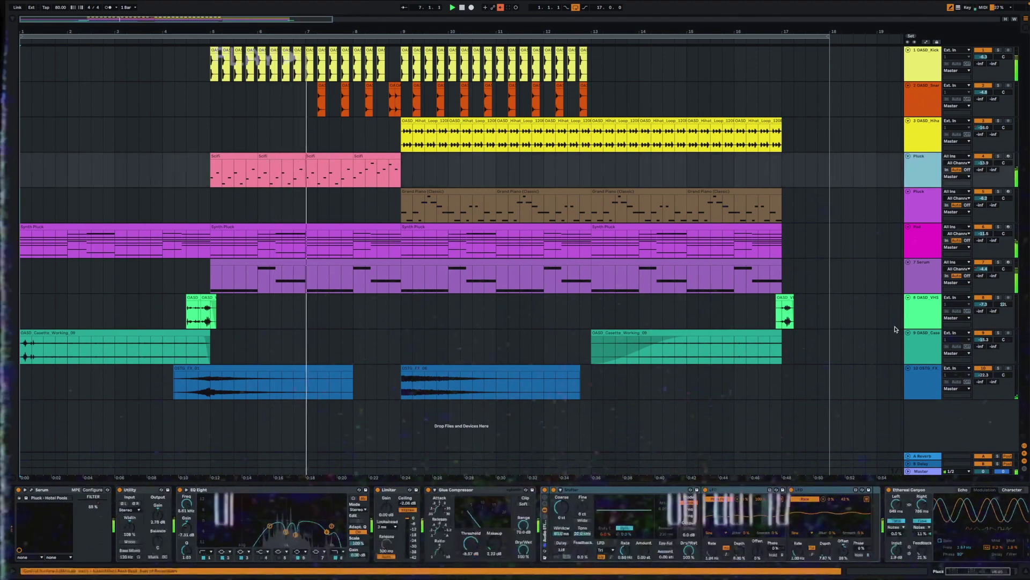
click(981, 574)
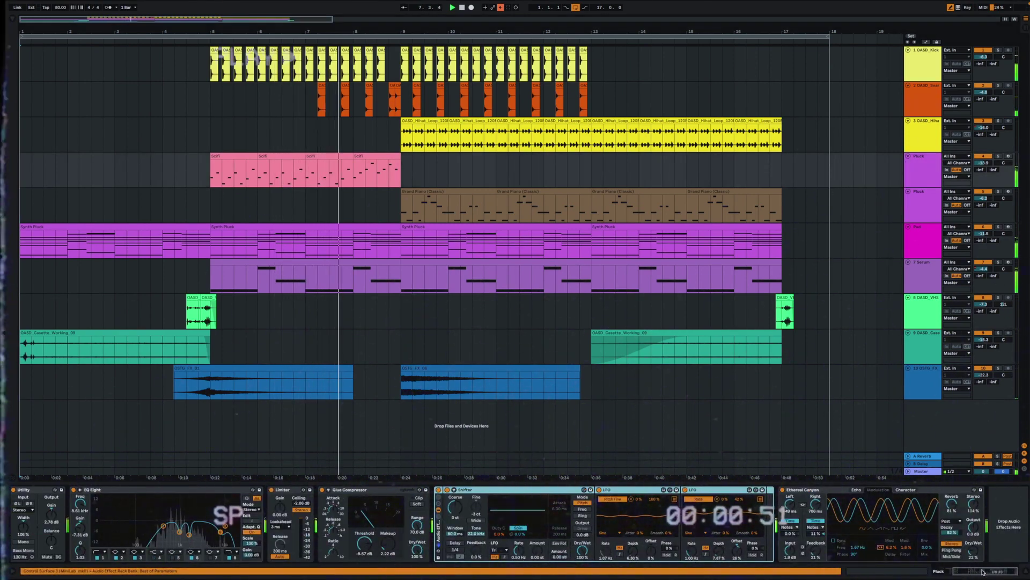
drag(984, 572, 958, 574)
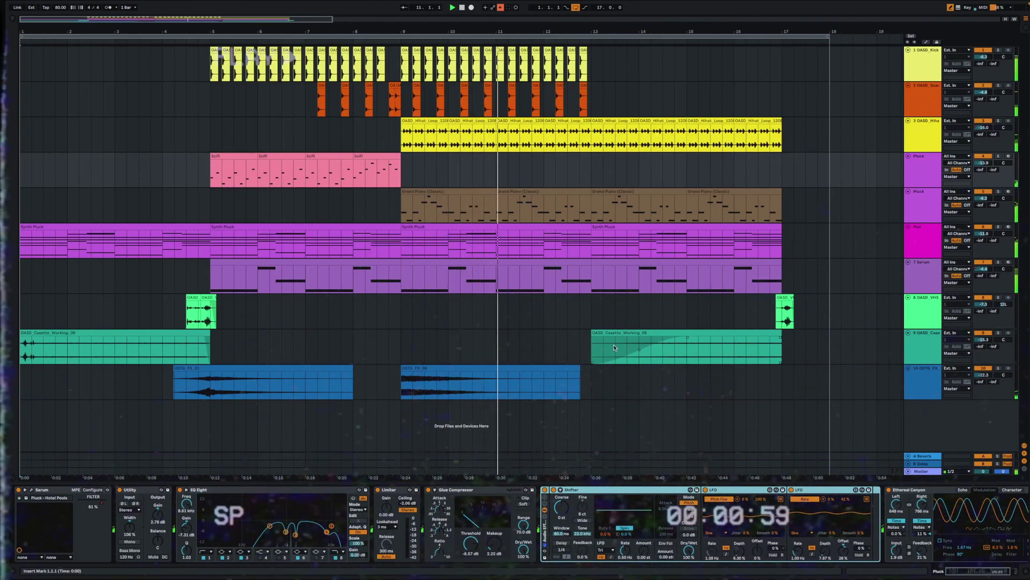
Examine the device chains of the Pad, Serum, VHS and cassette tracks, and return to the first Pluck track.
click(922, 240)
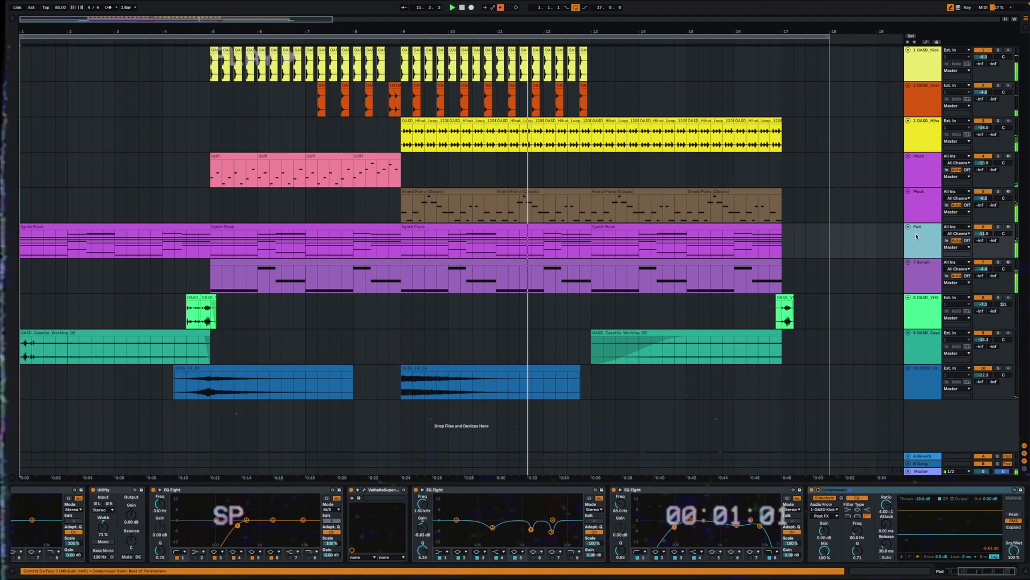
click(918, 271)
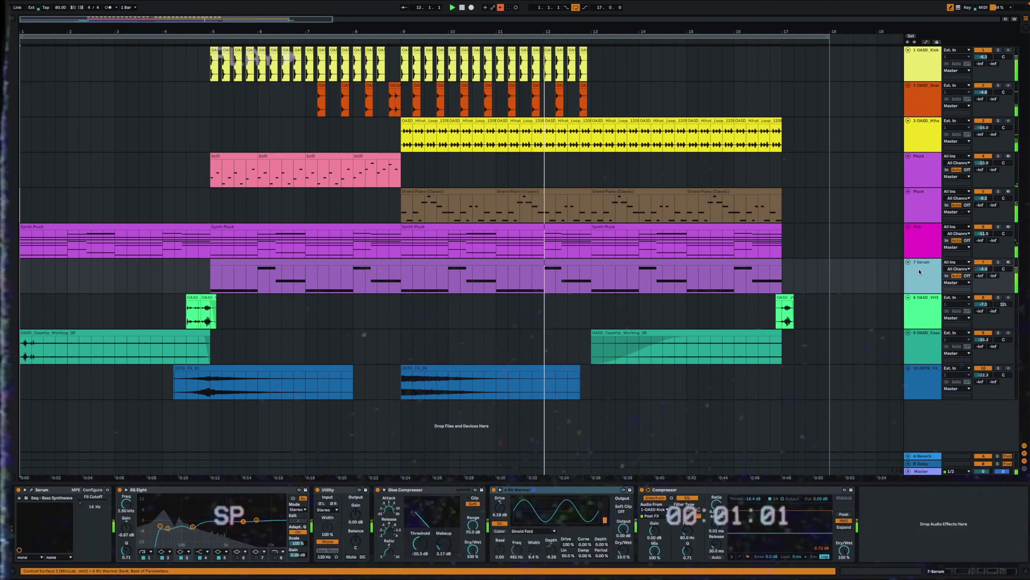
click(926, 307)
click(924, 342)
click(917, 162)
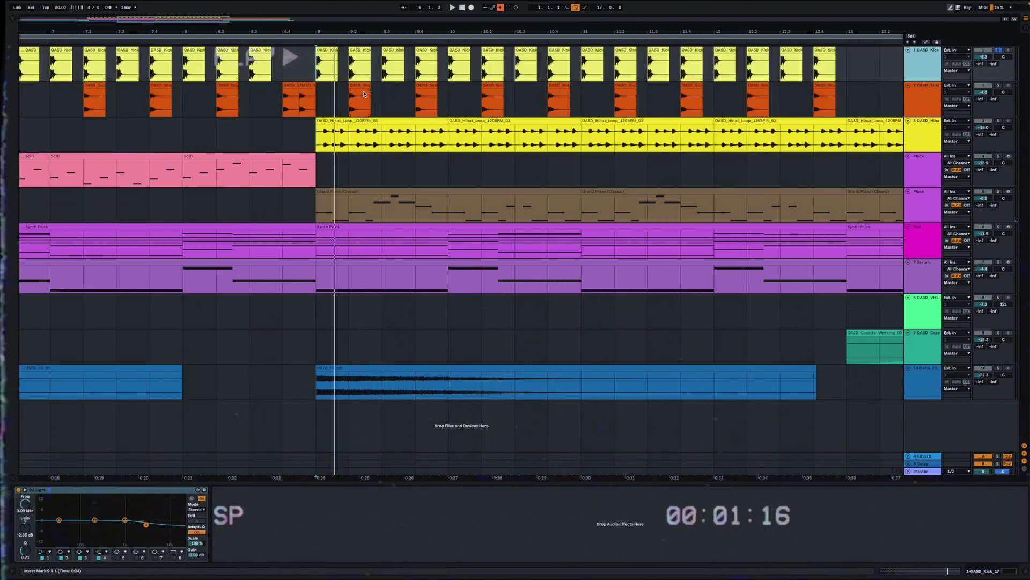
Examine the soloed kick pattern around bar 9 and select the kick track to show its effects.
scroll(364, 94, down, 5)
scroll(336, 69, up, 6)
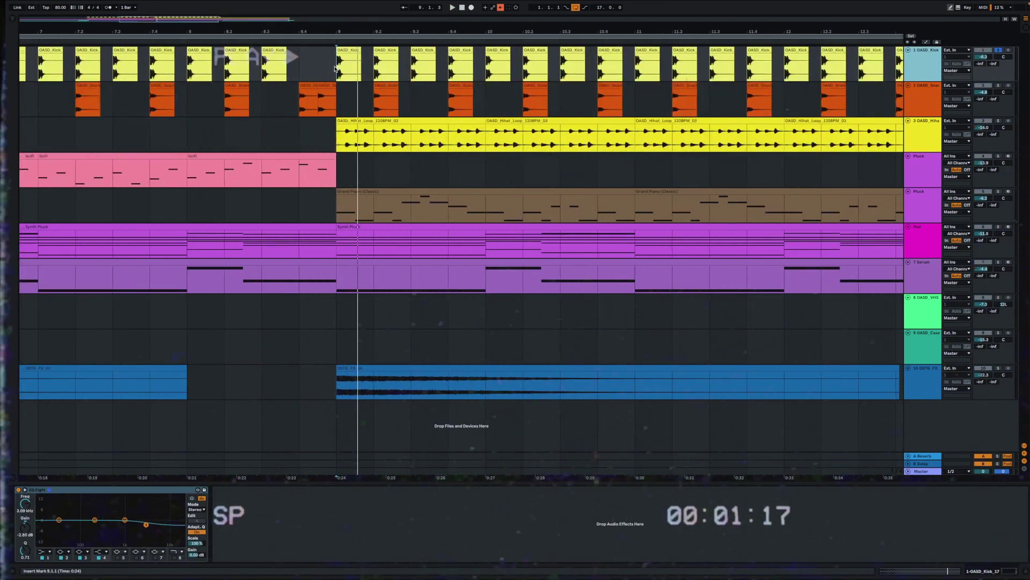
scroll(337, 68, down, 3)
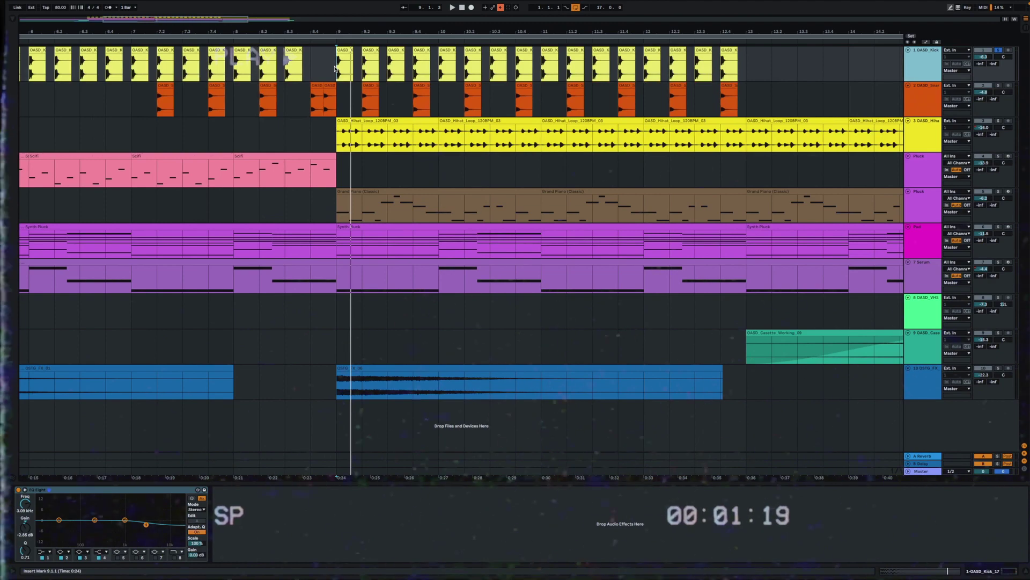
click(924, 65)
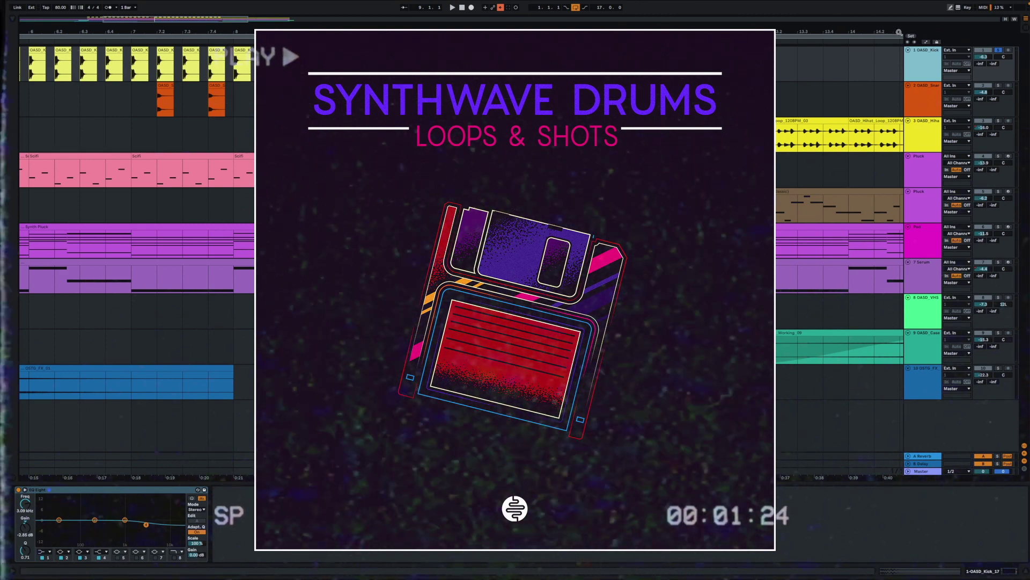
Audition the soloed snare from bar 9, then open its ValhallaSupermassive reverb and reposition the plugin window.
key(space)
key(space)
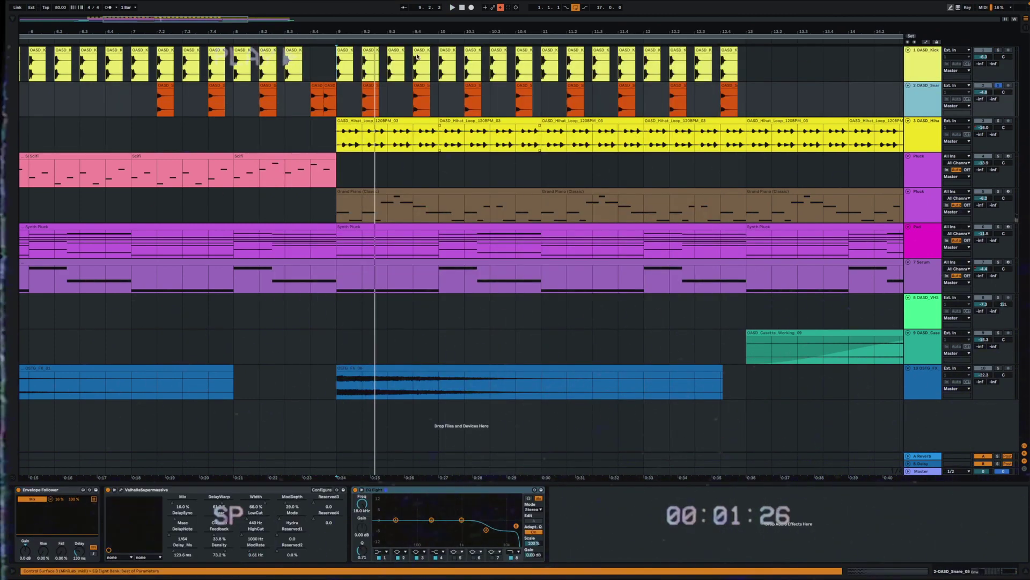
key(space)
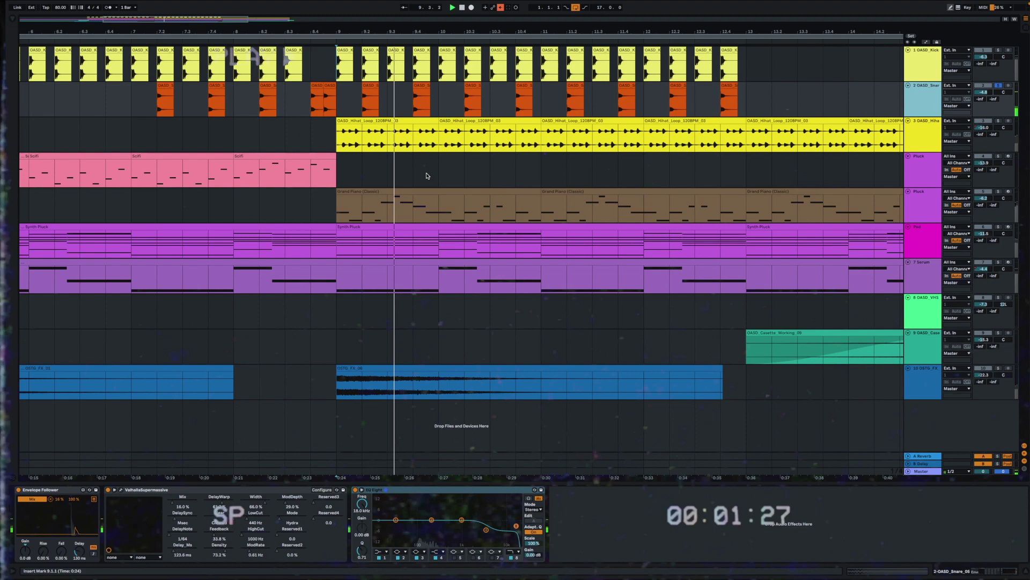
key(space)
click(120, 489)
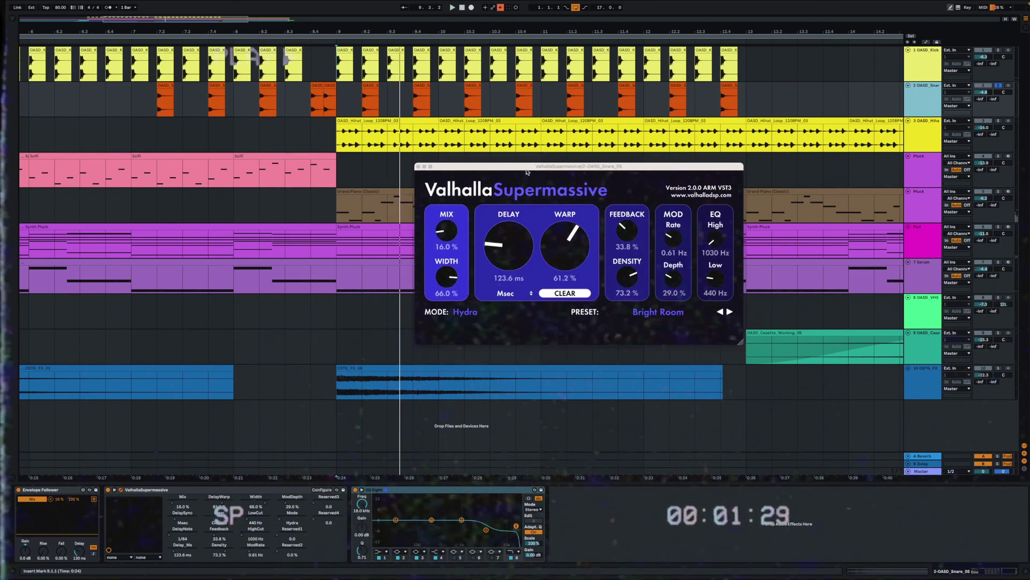
drag(527, 168, 486, 160)
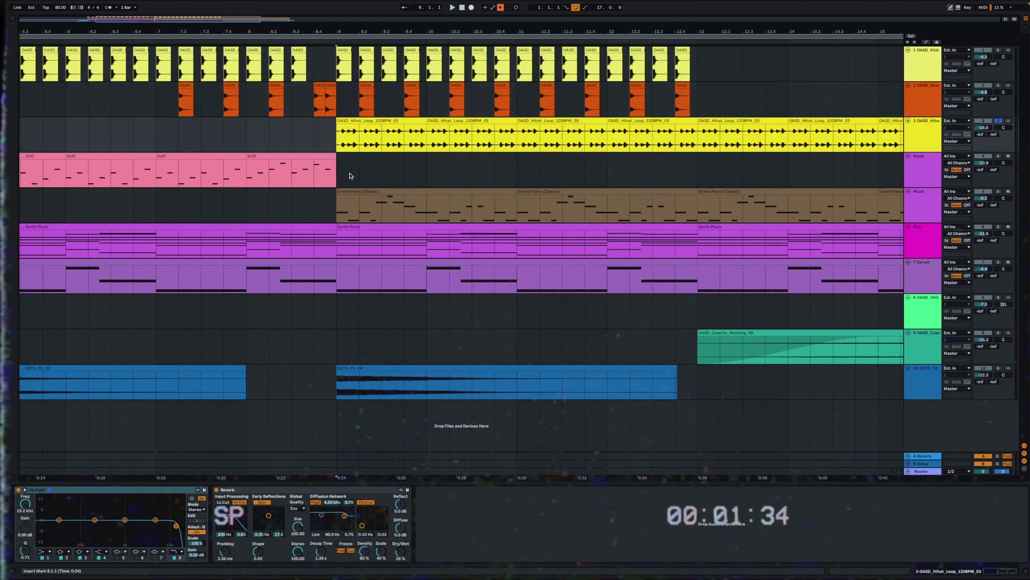
Audition the soloed hi-hat loop from bar 9 with its track selected to show its effects.
key(space)
click(936, 133)
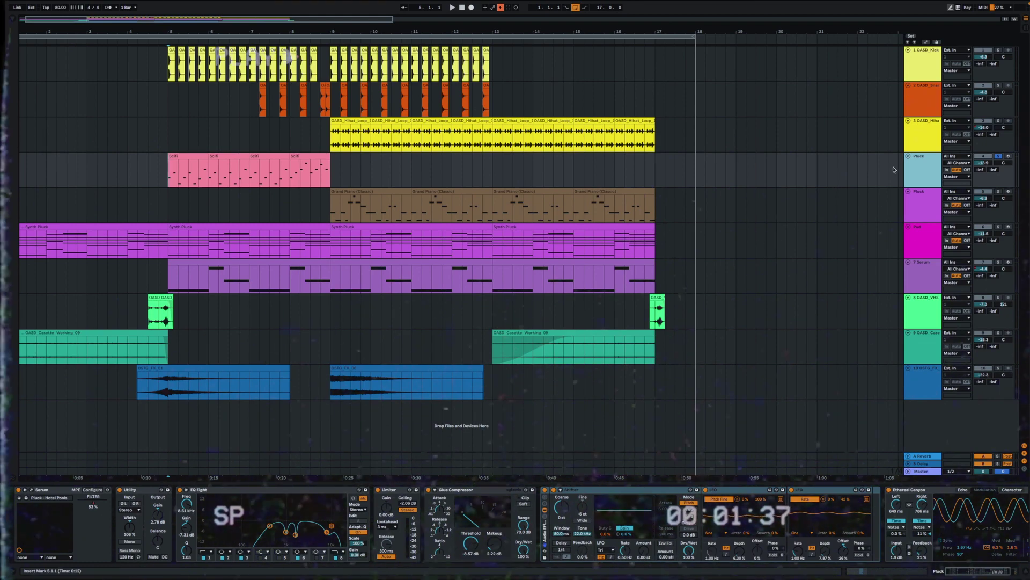
Play the soloed first Pluck track while reviewing its device chain, and inspect its Serum patch before closing the plugin window.
key(space)
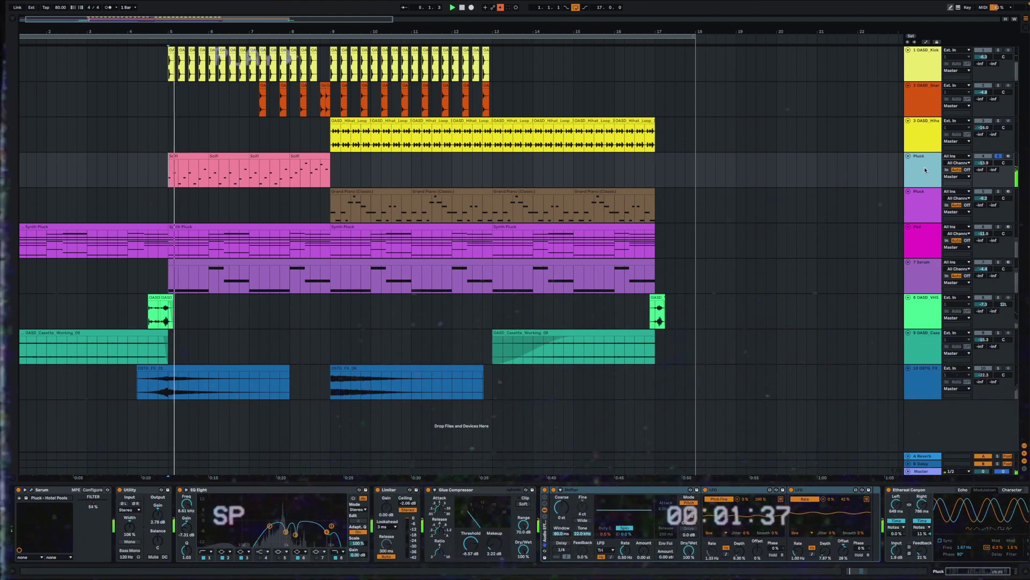
scroll(966, 523, right, 3)
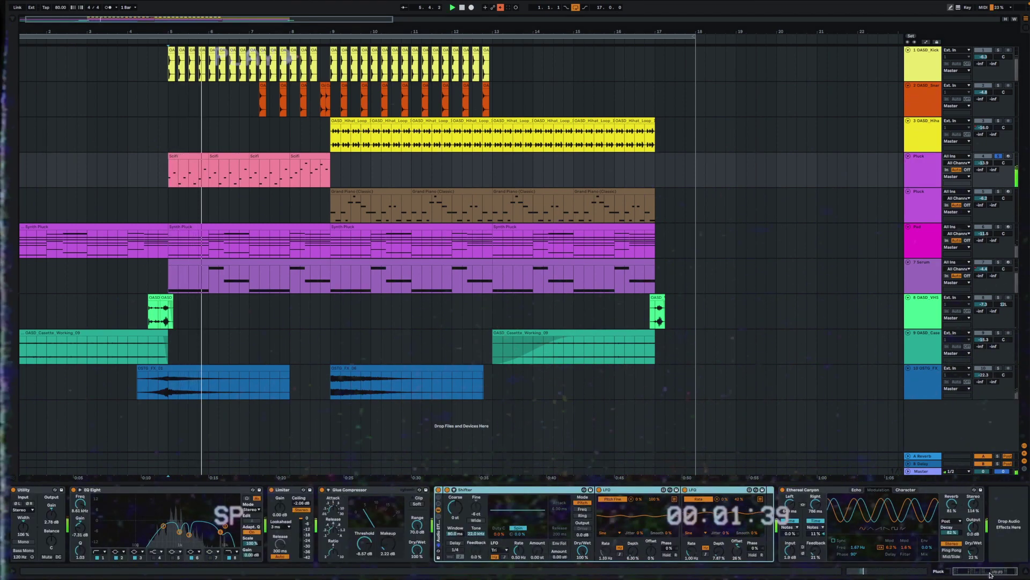
scroll(632, 526, left, 3)
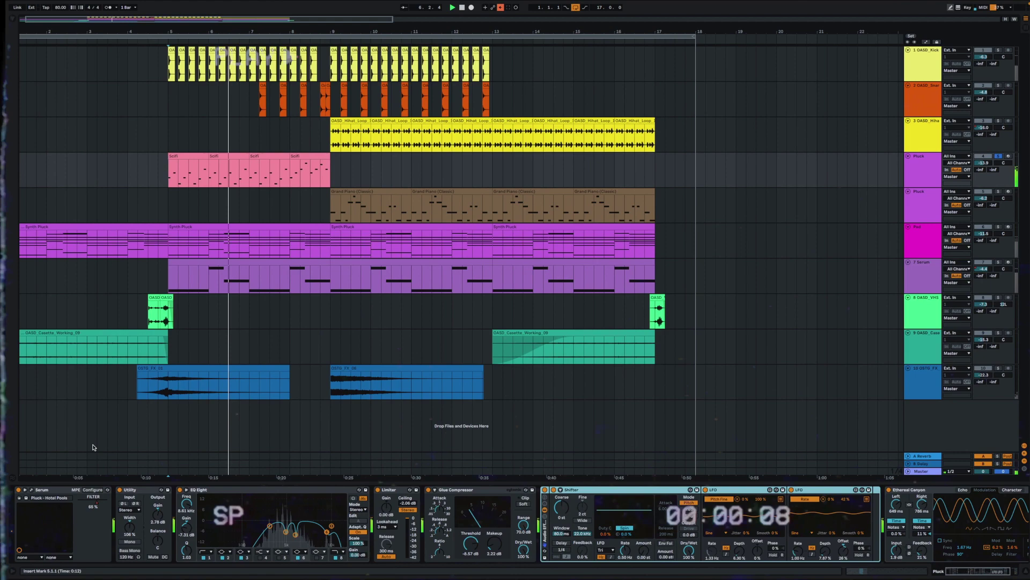
click(30, 490)
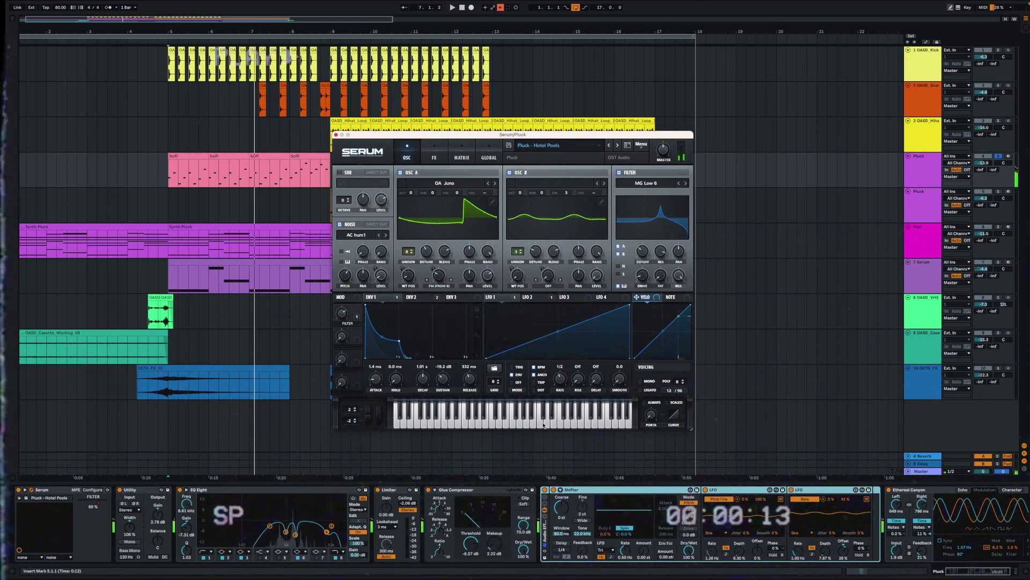
click(335, 135)
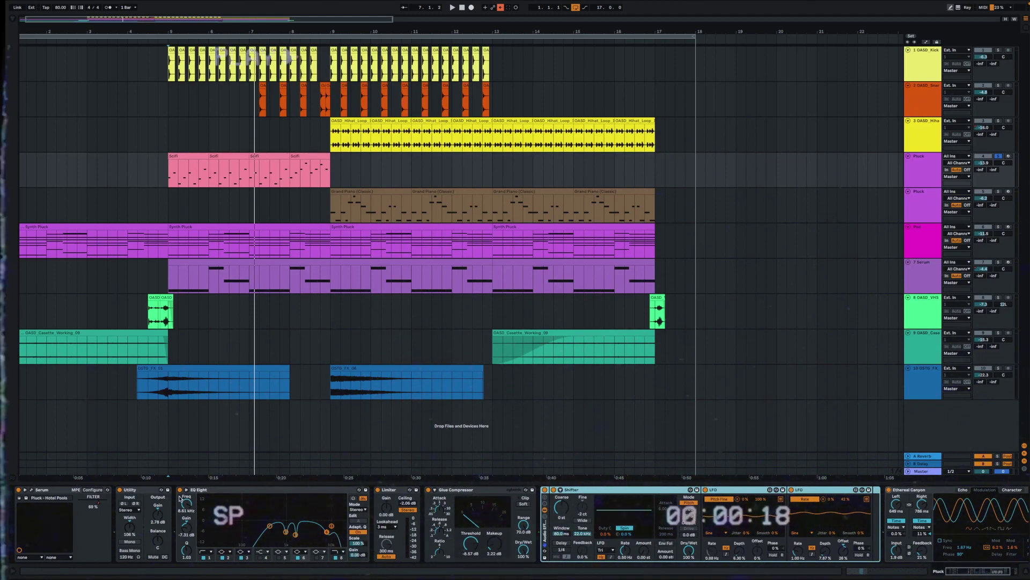
Replay the first Pluck track and examine the LFO's mapping and the Shifter's Fine pitch modulation, closing the LFO's mapping list.
key(space)
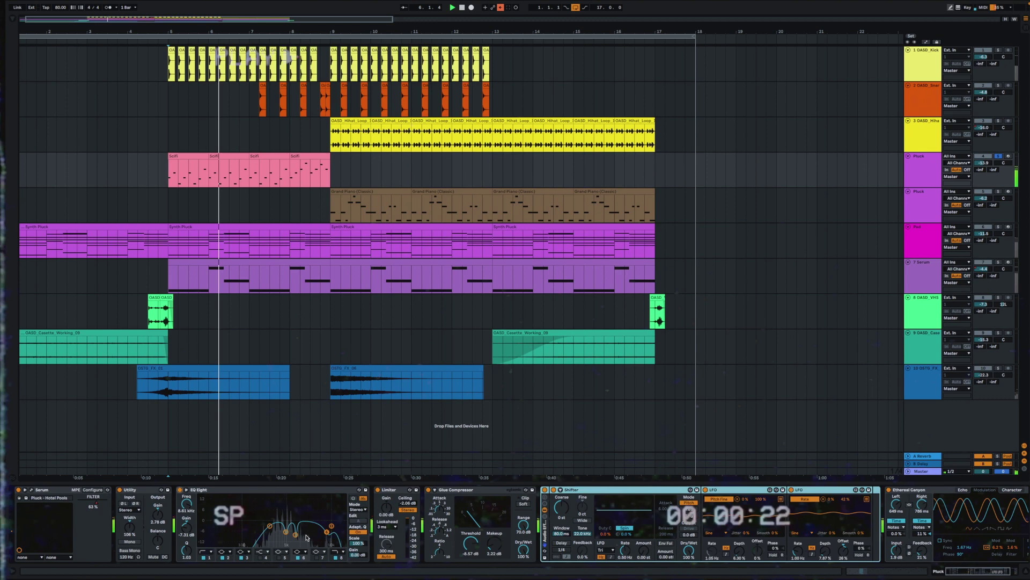
scroll(536, 501, right, 2)
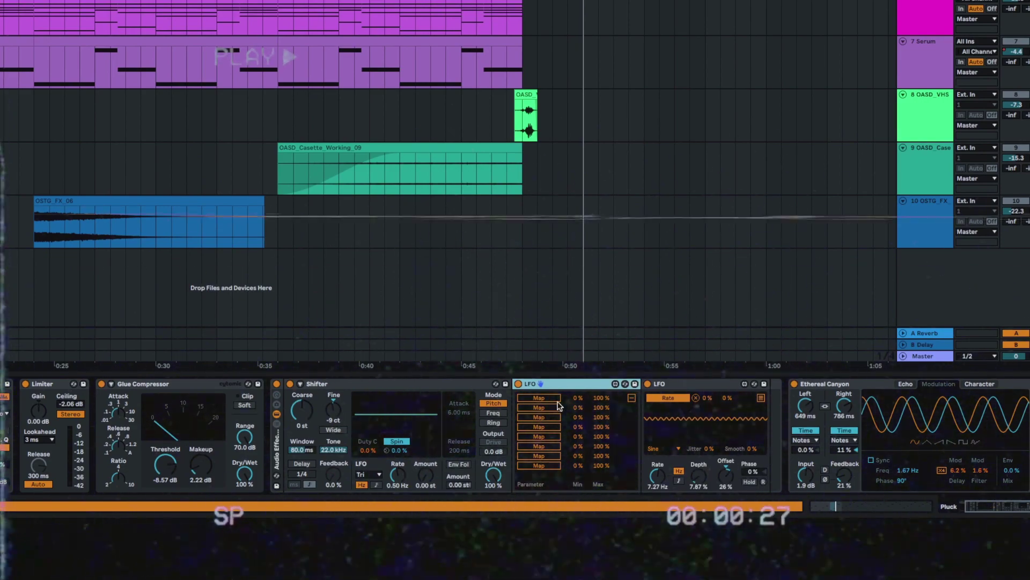
click(632, 397)
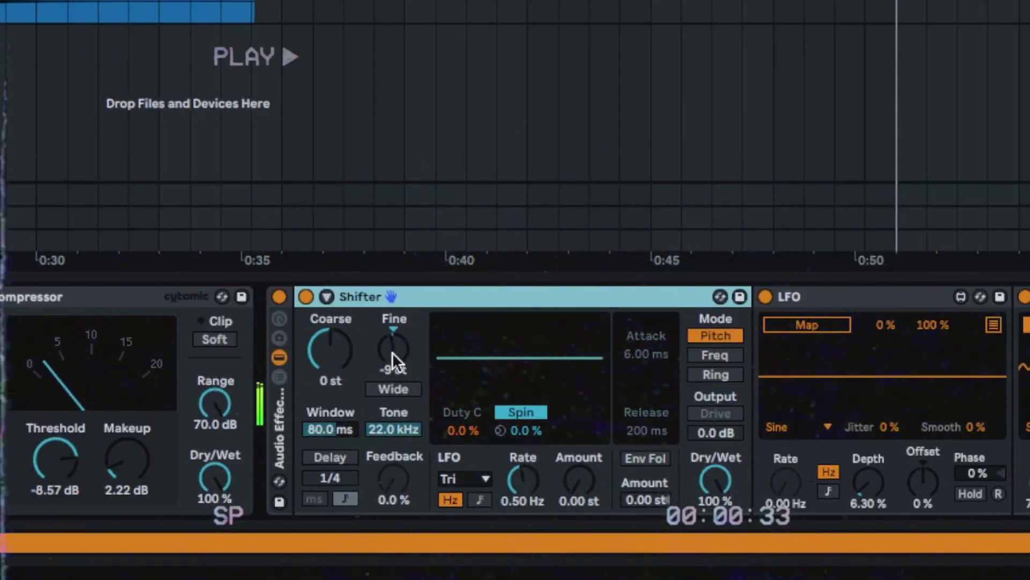
drag(337, 412, 336, 400)
mouse_move(393, 347)
mouse_down()
mouse_move(393, 408)
mouse_move(393, 349)
mouse_move(394, 366)
mouse_up()
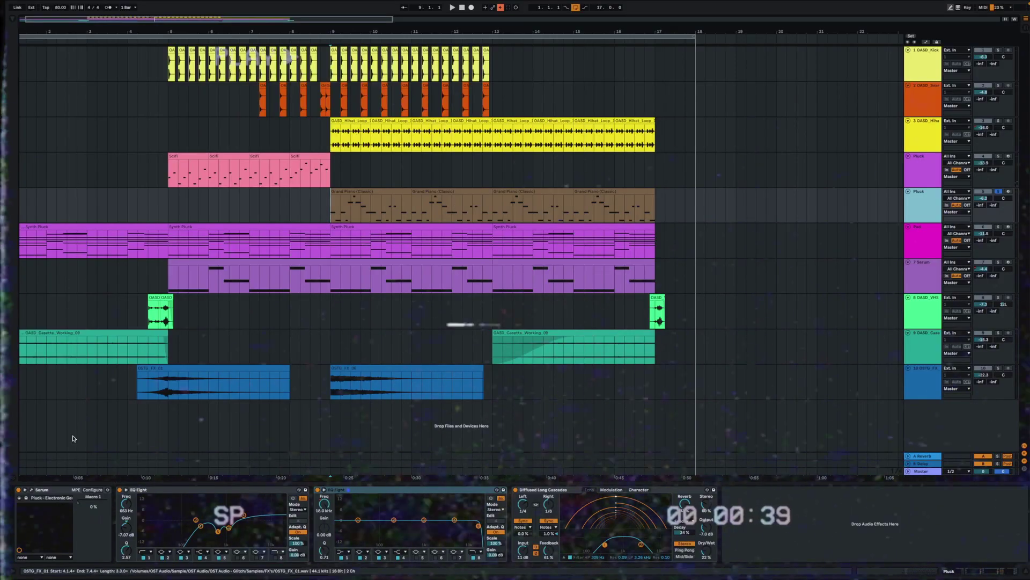
Open Serum on the second Pluck track, audition the part from bar 9, and reposition the plugin window.
click(31, 490)
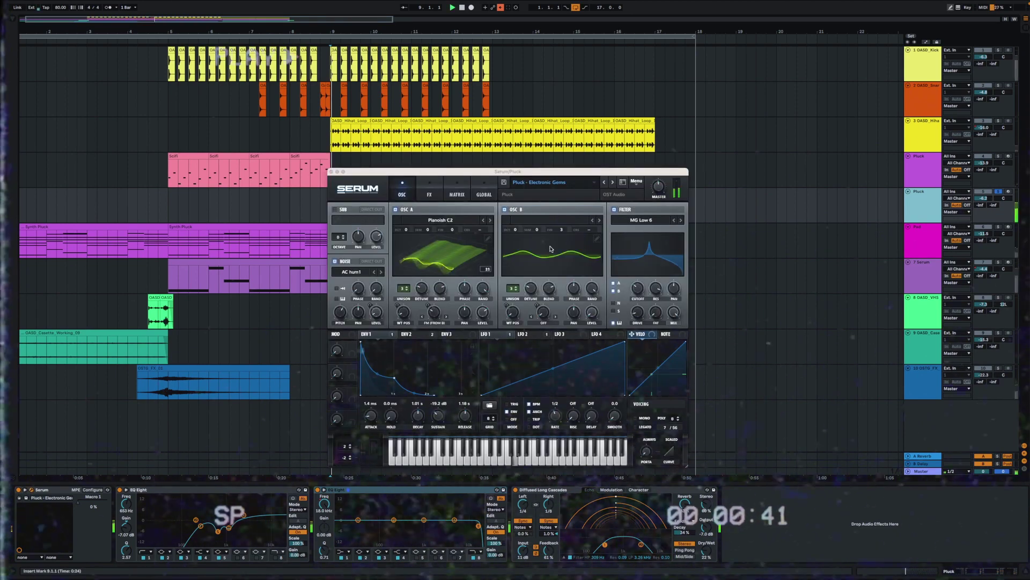
key(space)
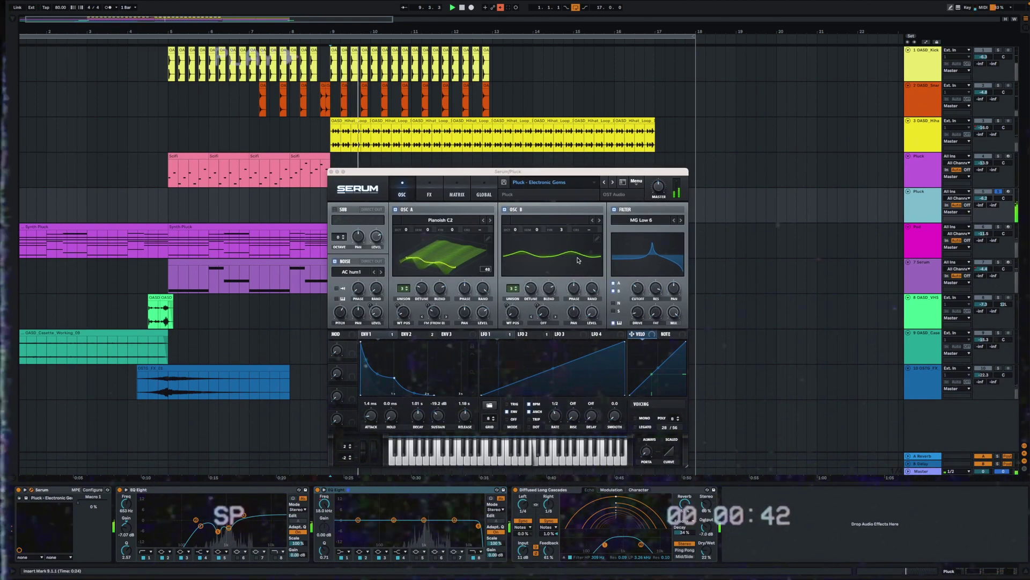
click(501, 175)
drag(502, 175, 455, 150)
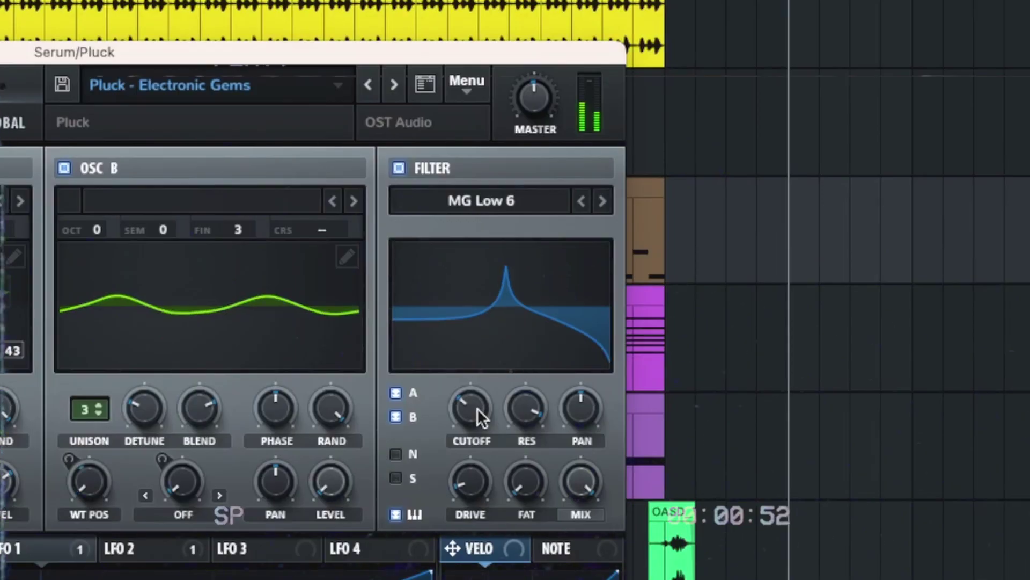
Try the Cutoff of the MG Low 6 filter in the second Pluck track's Serum patch.
mouse_move(477, 410)
mouse_down()
mouse_move(465, 472)
mouse_move(501, 333)
mouse_move(489, 417)
mouse_up()
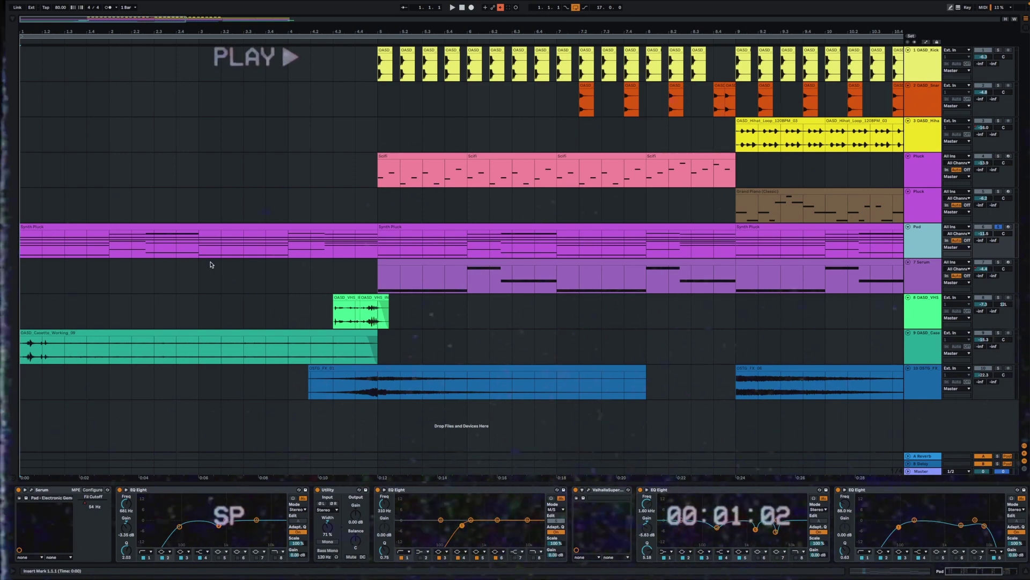
Audition the soloed Pad track from the start of the arrangement and open its Serum instrument.
key(space)
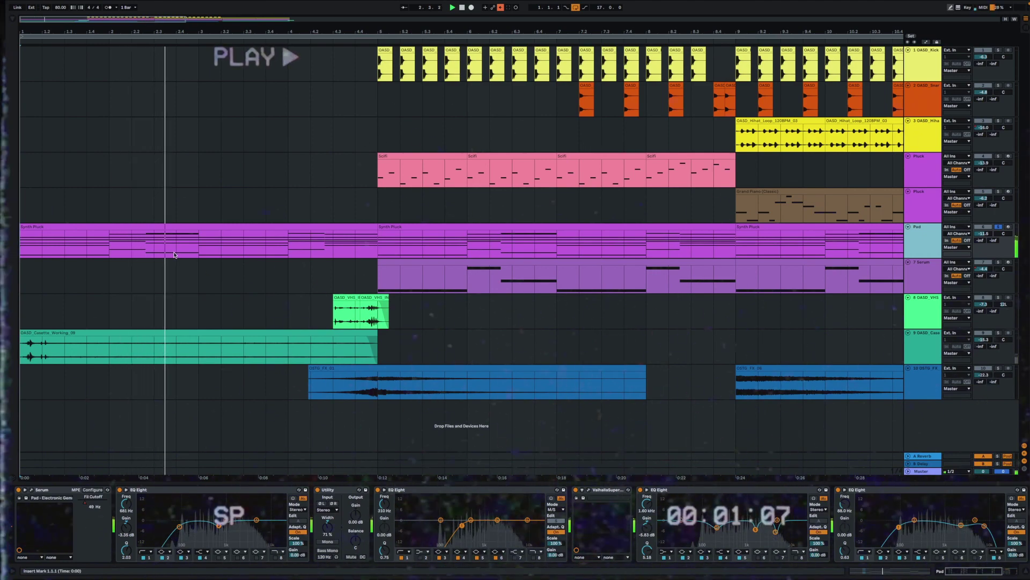
key(space)
click(31, 490)
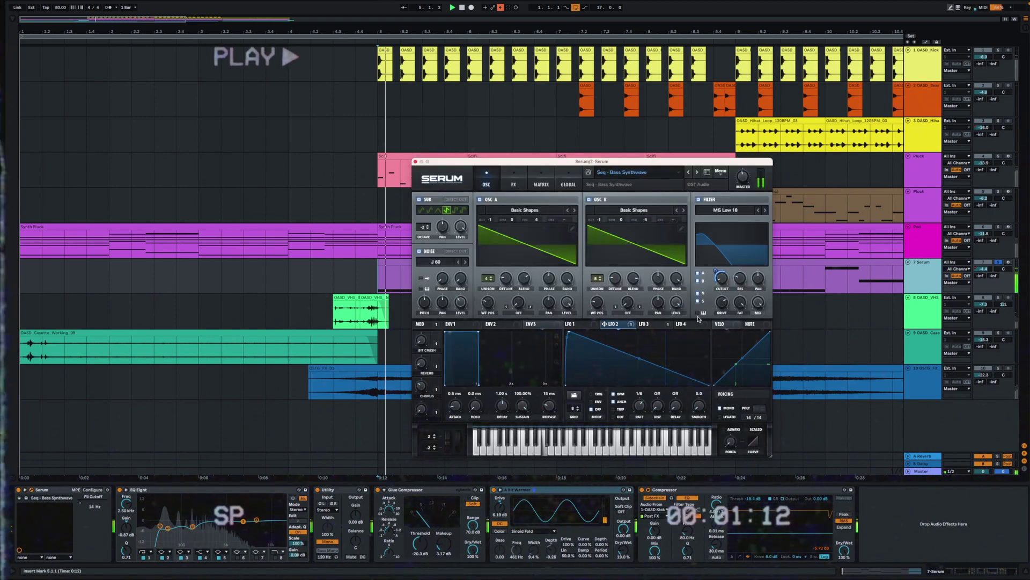
Try the Cutoff of the MG Low 18 filter in the bass track's Serum patch during playback.
drag(722, 277, 728, 256)
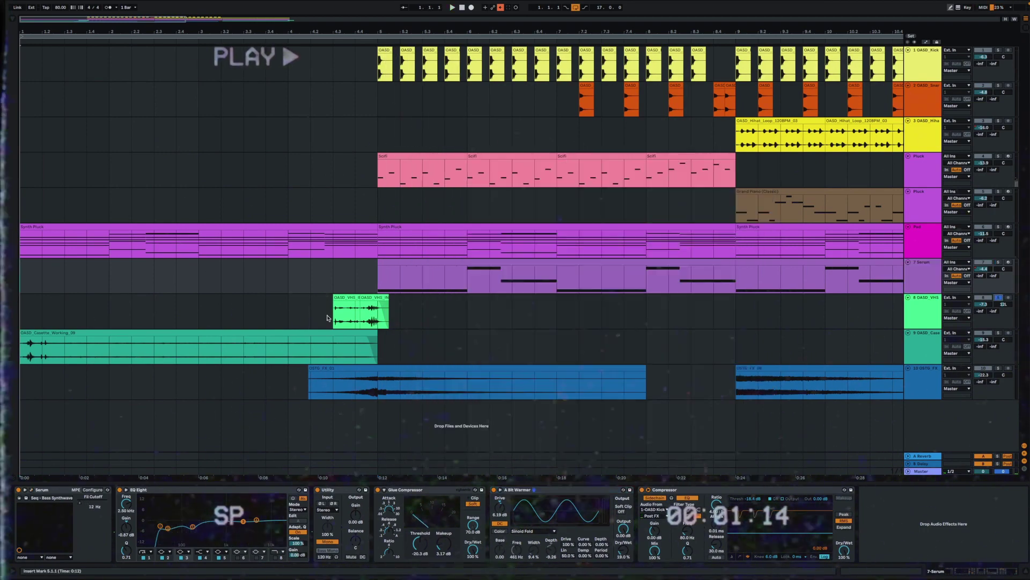
Audition the soloed VHS sample track from the start of its clip at position 4.3, with its effects shown.
click(327, 318)
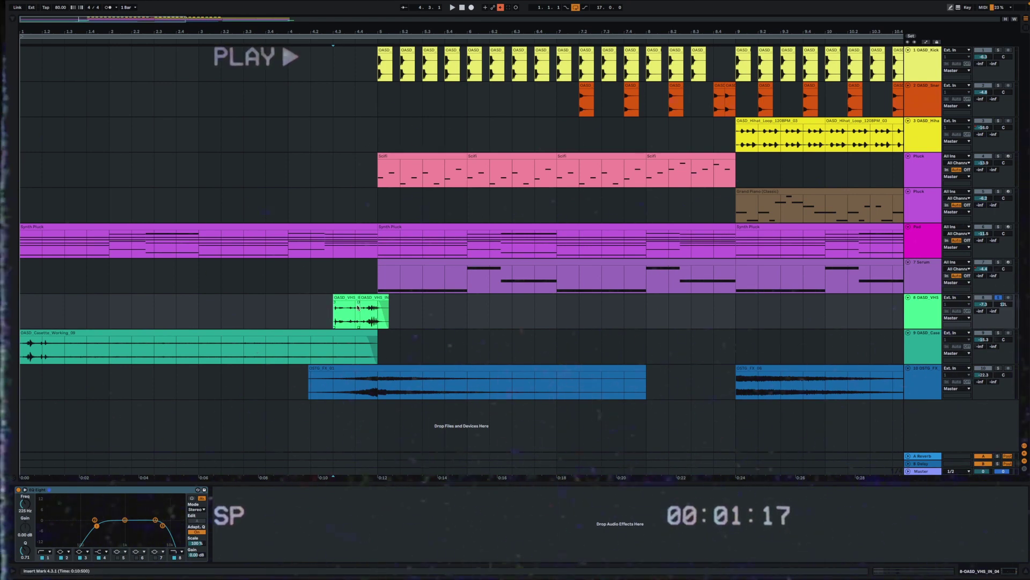
key(space)
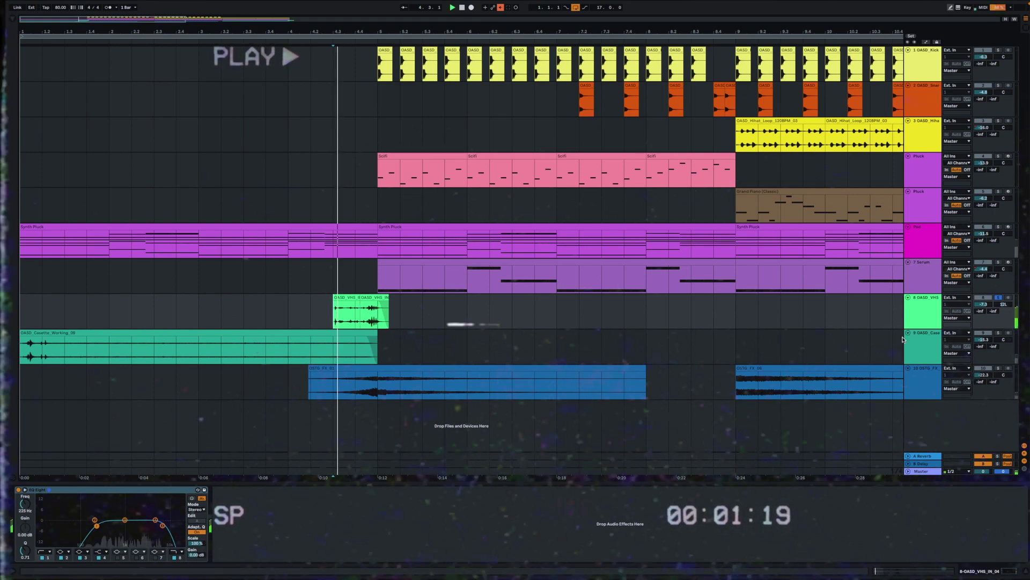